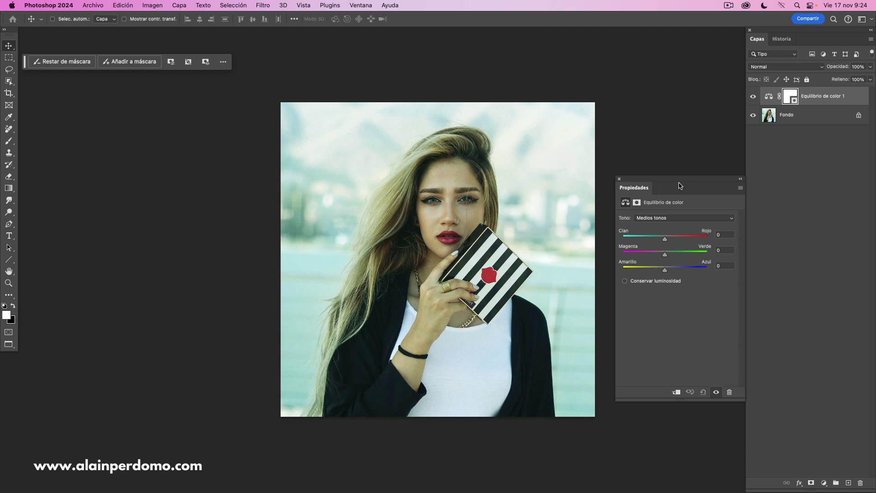
Delete the Equilibrio de color adjustment layer and duplicate the Fondo layer
click(619, 179)
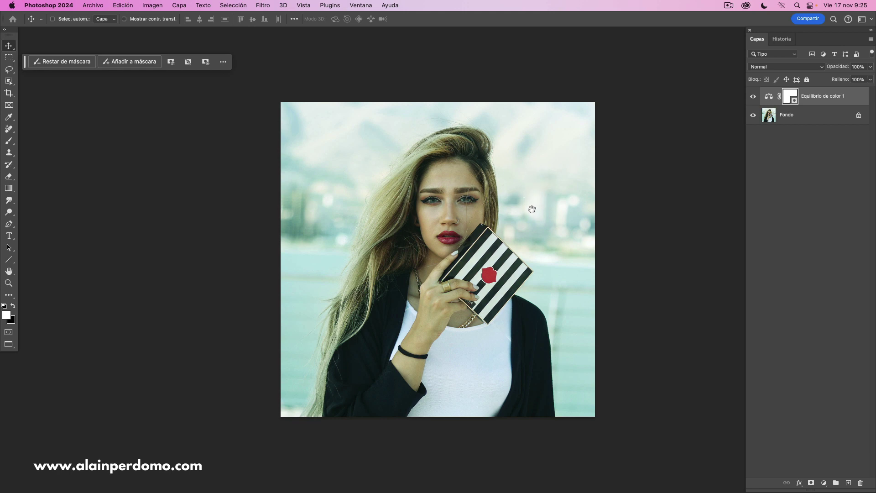
scroll(528, 201, down, 2)
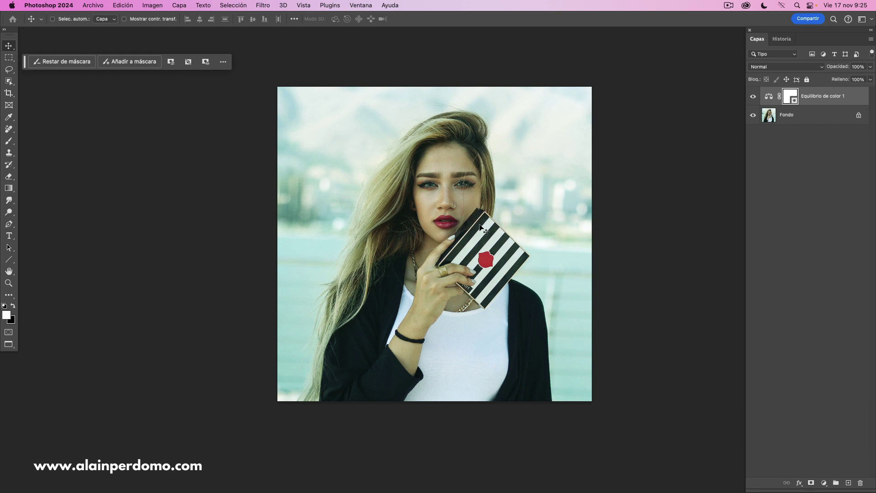
drag(769, 99, 860, 482)
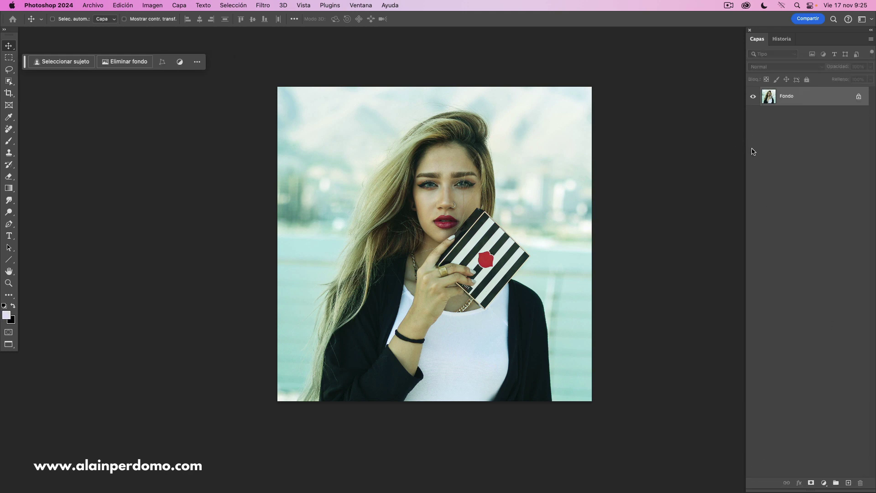
key(super+j)
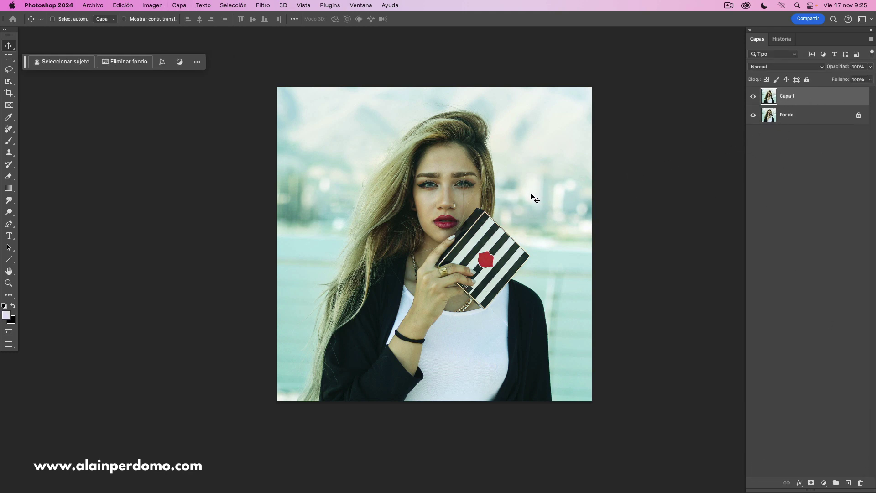
Set the Eyedropper tool's sample size to Promedio de 3 x 3
click(9, 117)
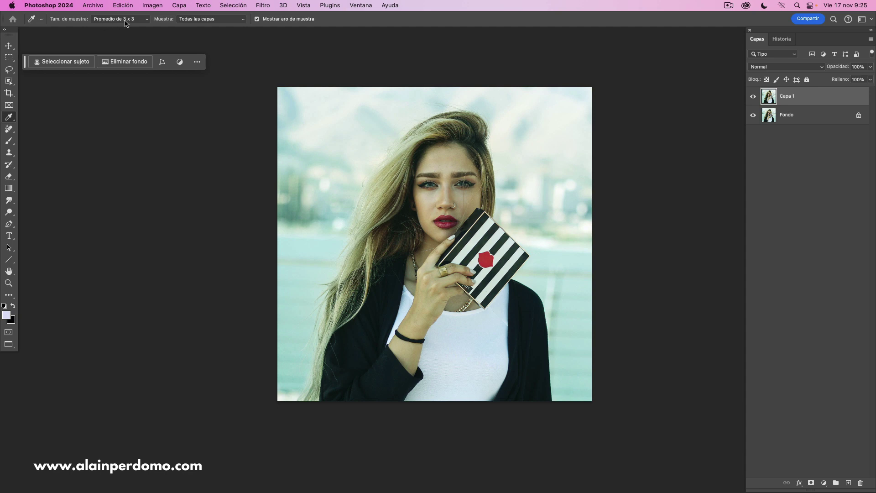
click(146, 20)
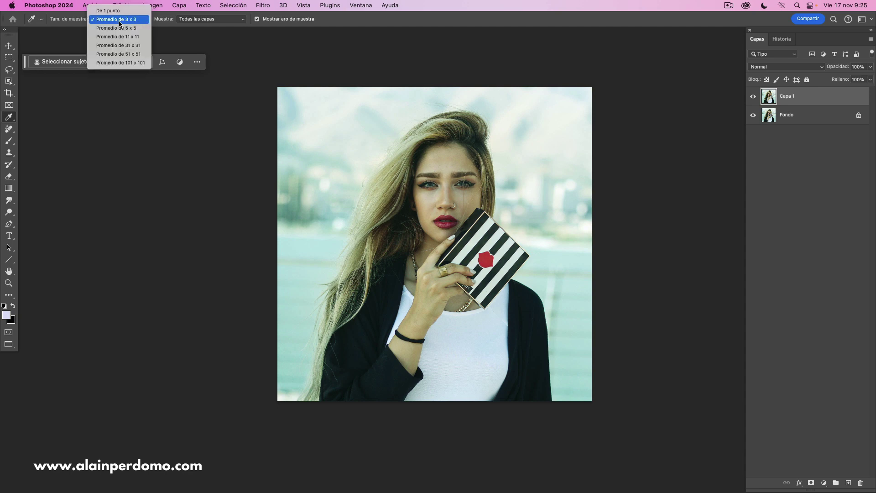
click(126, 22)
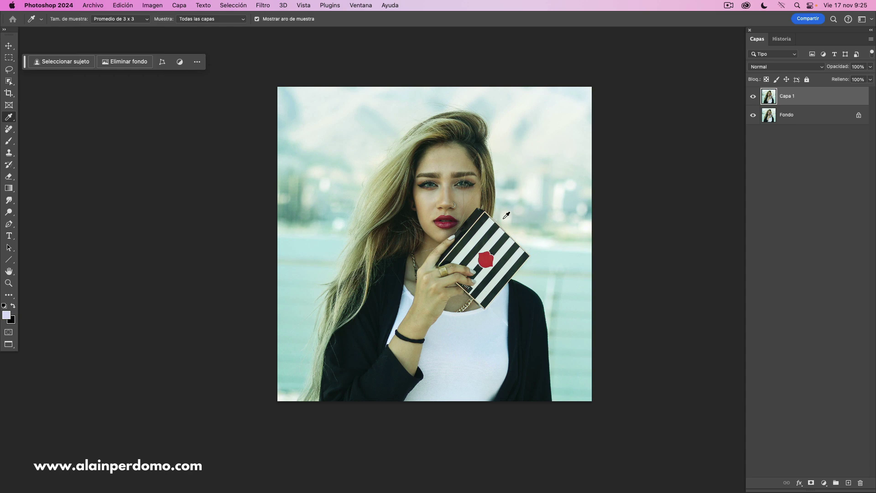
Examine the portrait's hand, nails, face and nose ring up close for light neutral areas suitable for colour sampling
key(super+plus)
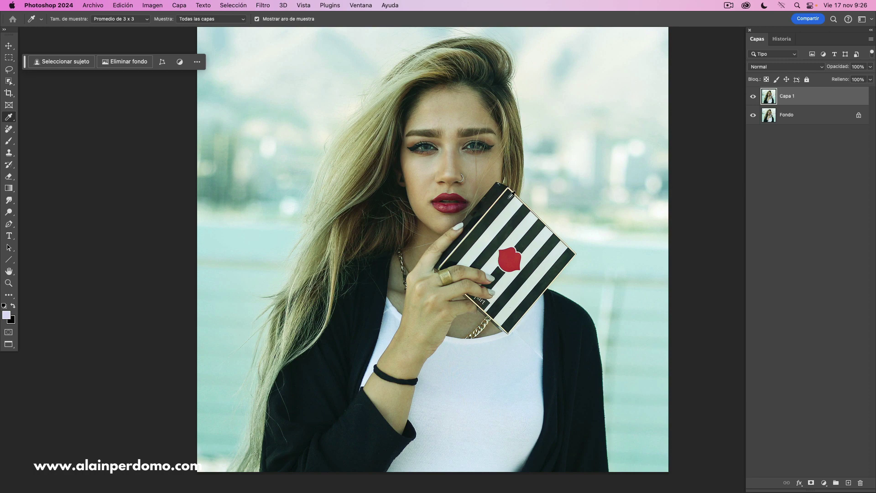
key(super+plus)
key(super+plus)
key(super+plus)
key(super+plus)
key(super+plus)
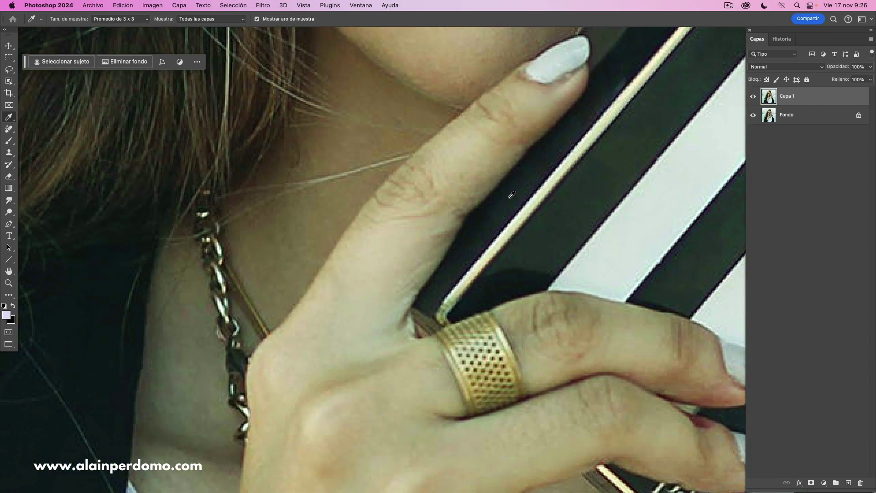
drag(470, 197, 445, 297)
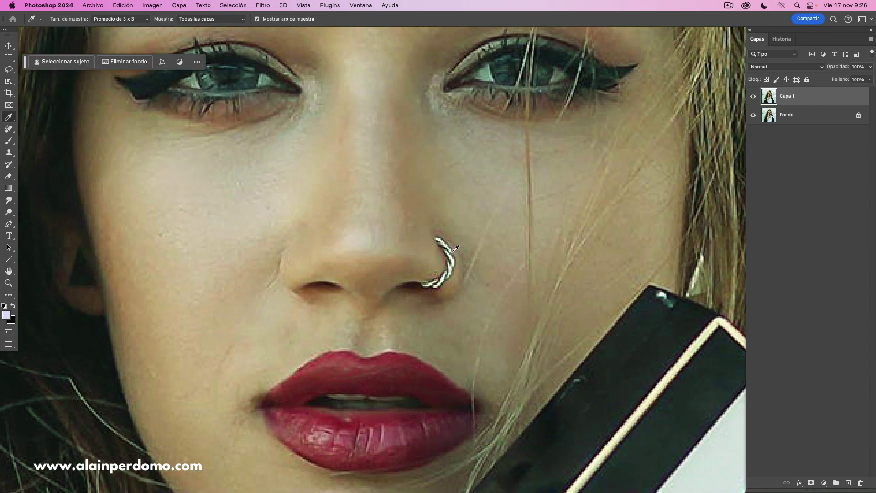
key(super+minus)
key(super+minus)
key(super+minus)
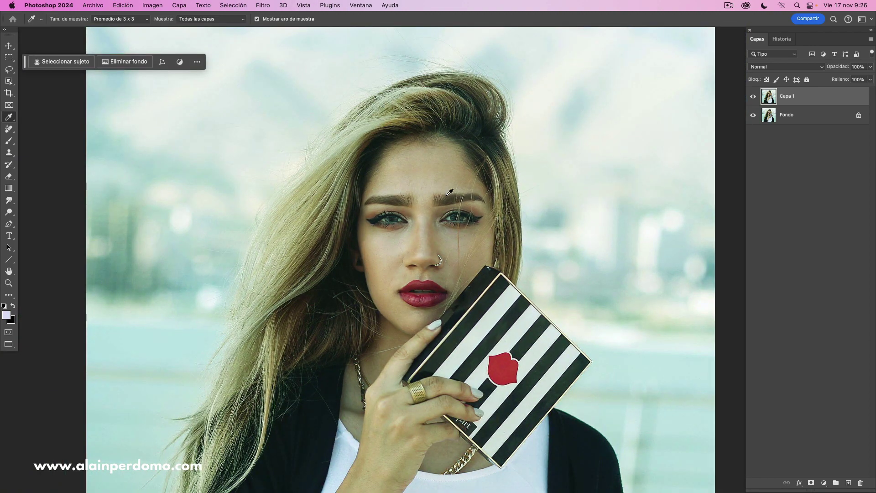
key(super+minus)
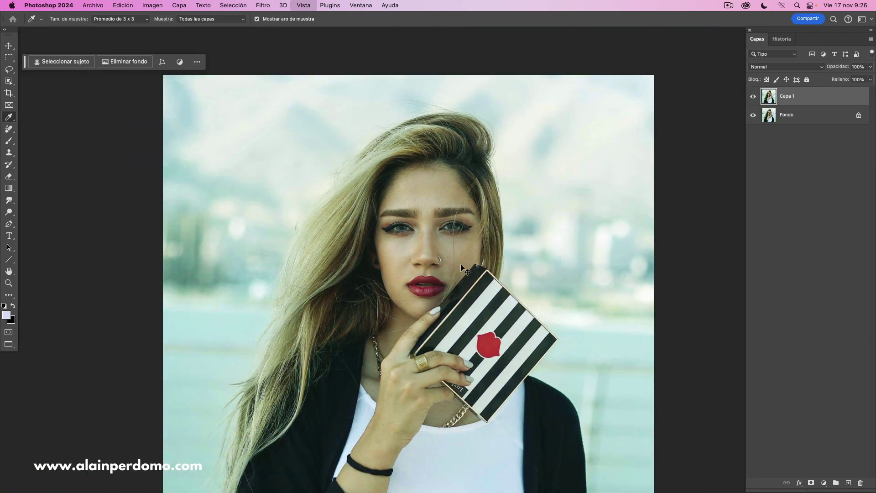
drag(471, 370, 472, 330)
key(super+minus)
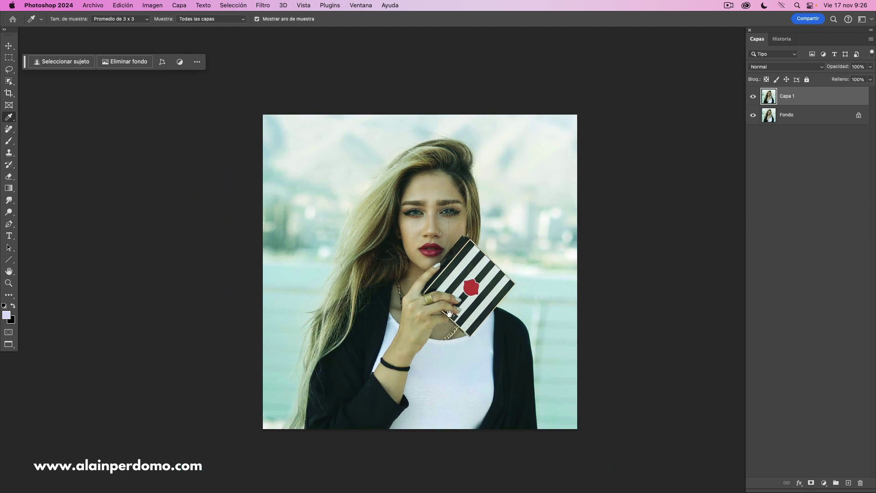
drag(527, 238, 526, 229)
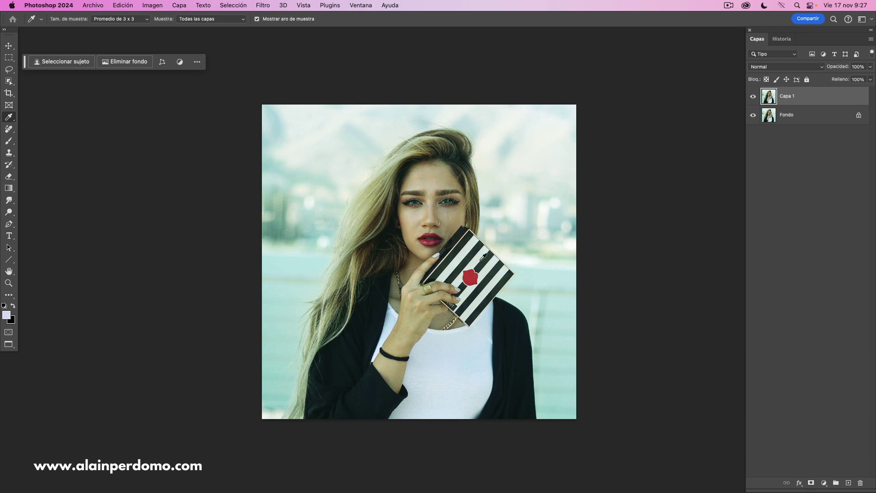
Sample a white stripe of the striped box as the foreground colour and switch its colour picker to hue mode
click(466, 250)
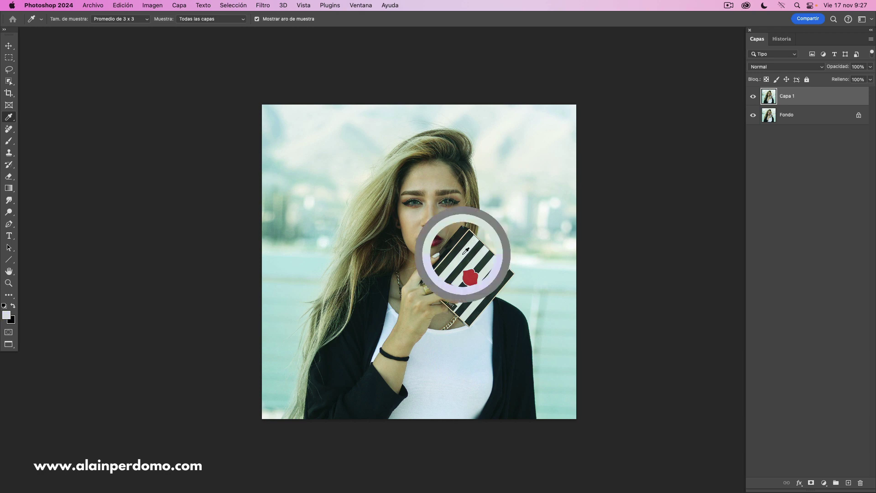
click(463, 251)
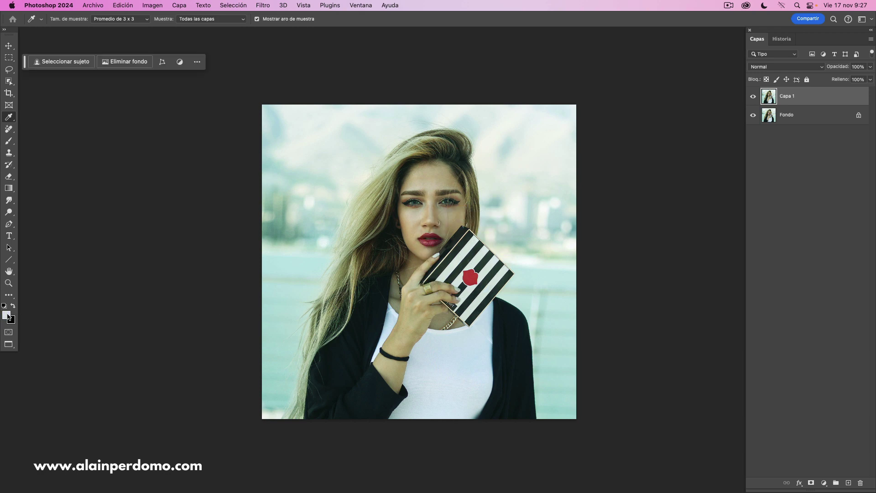
click(463, 252)
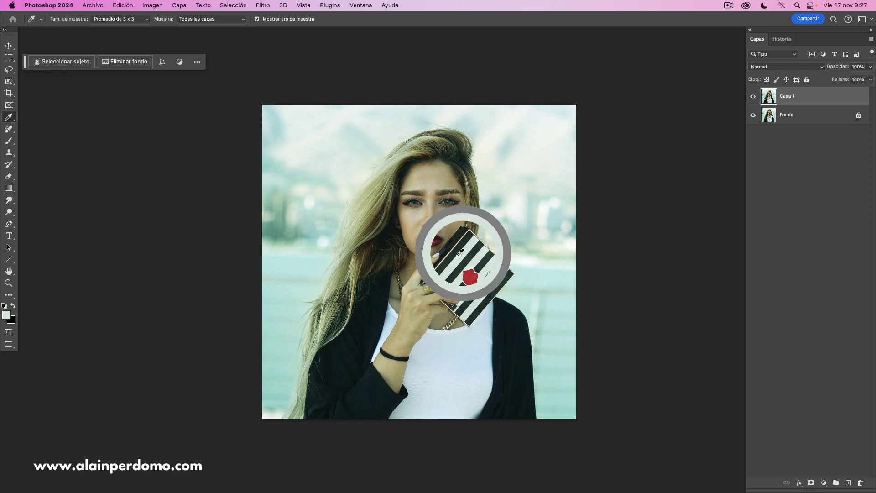
click(6, 316)
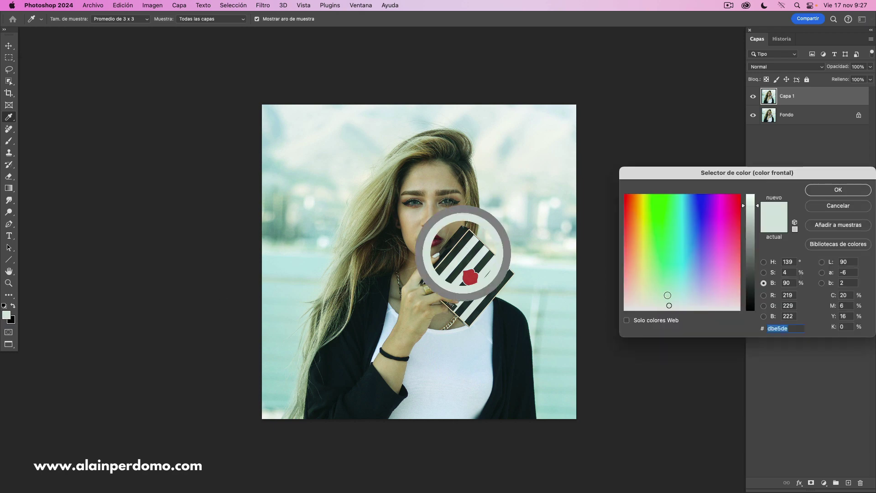
click(763, 263)
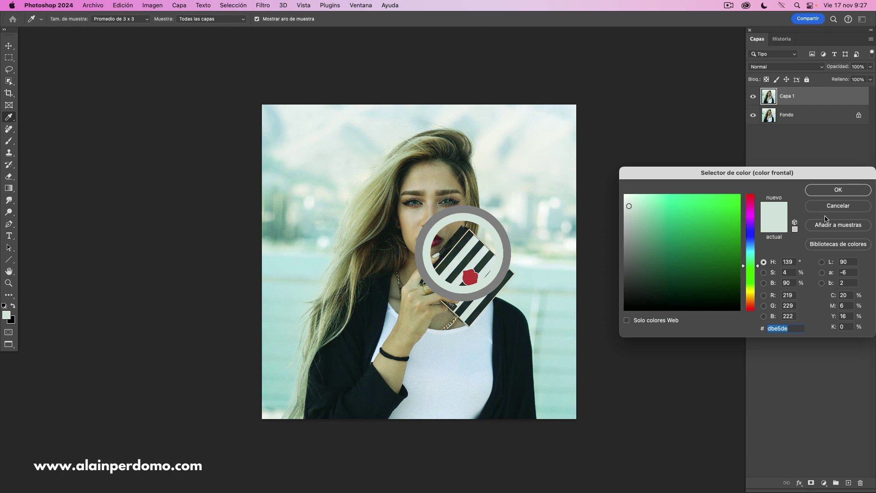
click(825, 191)
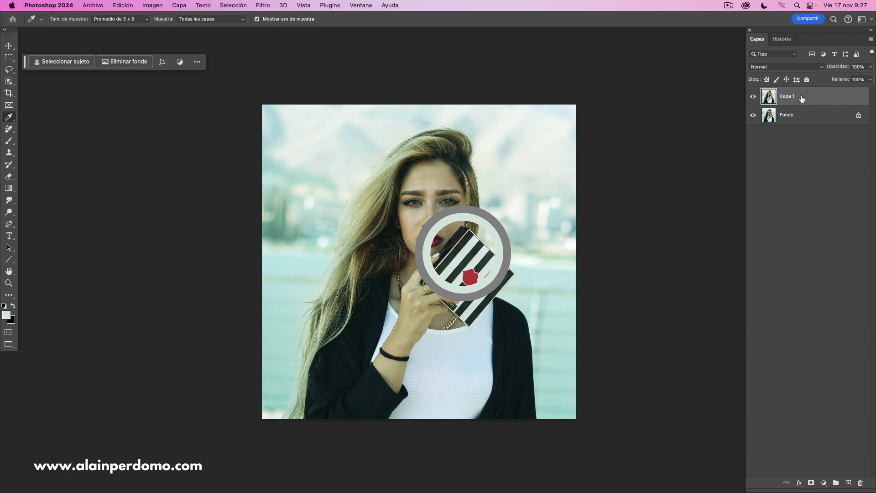
Add a solid colour fill layer using the sampled colour dbe5de and set its blend mode to Dividir
click(823, 483)
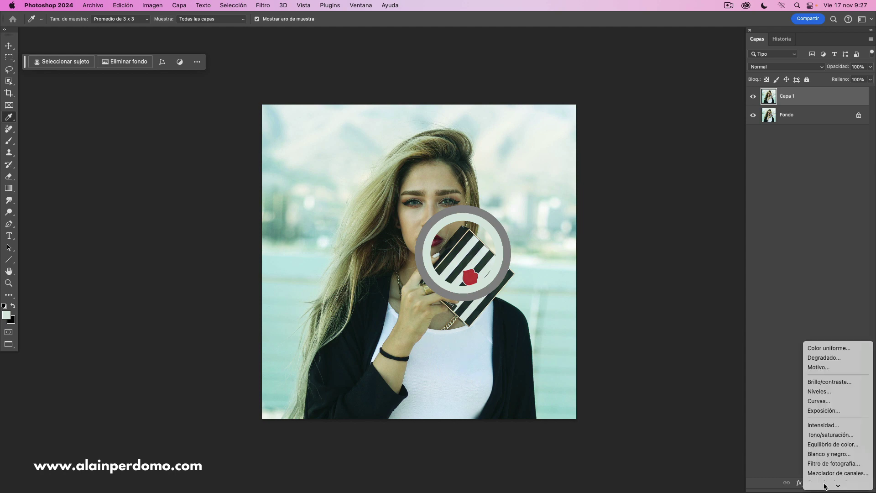
click(818, 349)
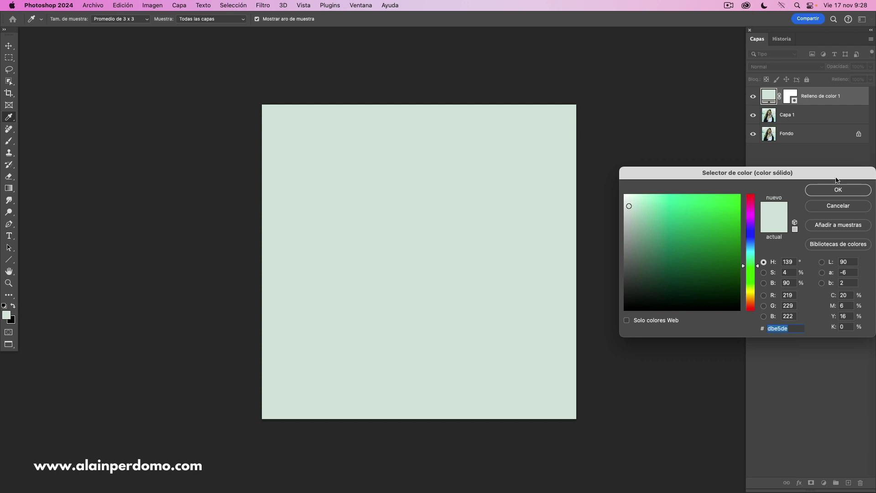
click(833, 191)
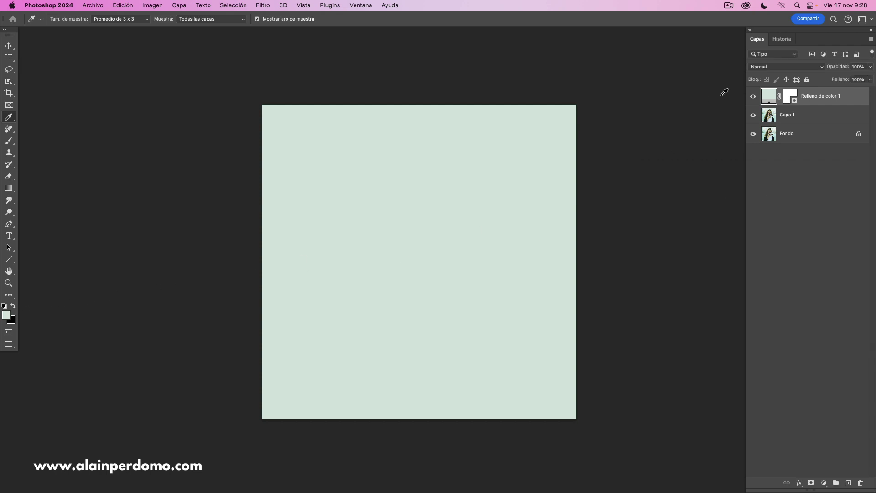
click(761, 67)
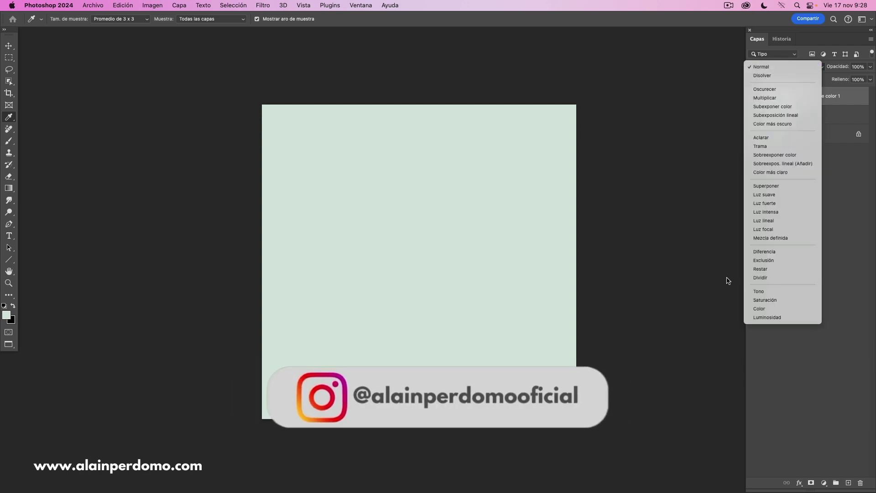
click(760, 278)
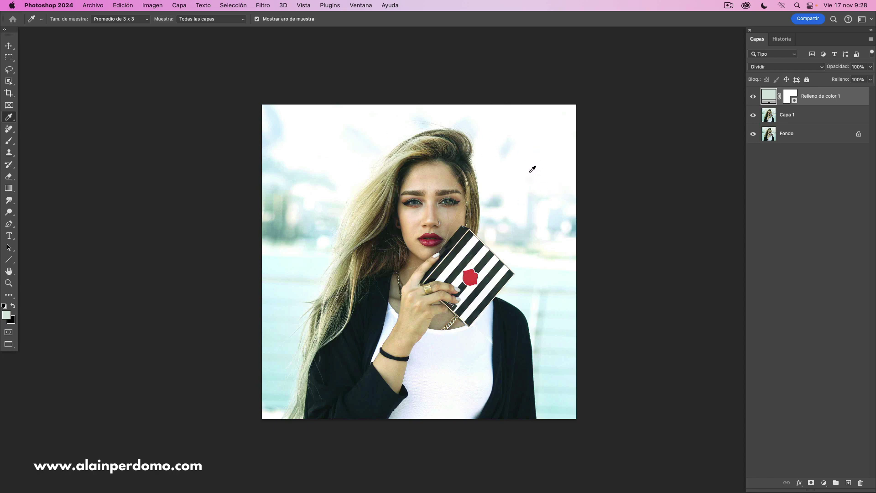
Raise the fill layer's colour brightness to 100% and return the colour picker to hue mode
double_click(770, 98)
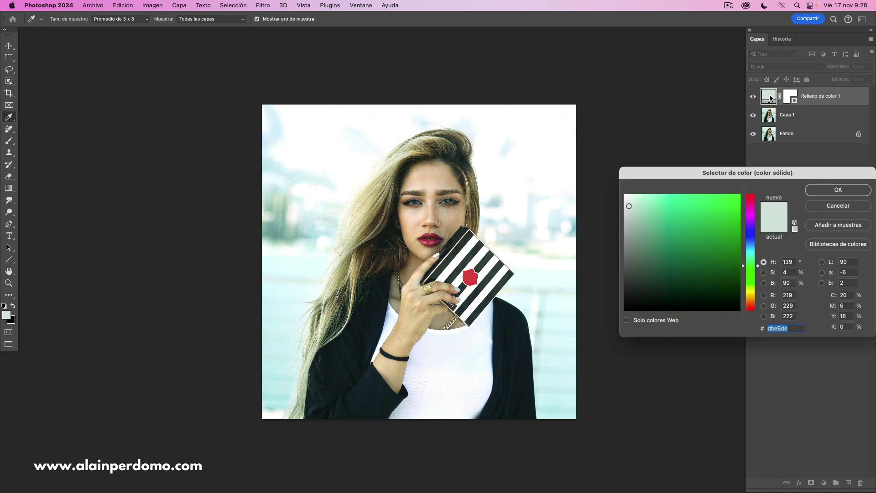
click(764, 283)
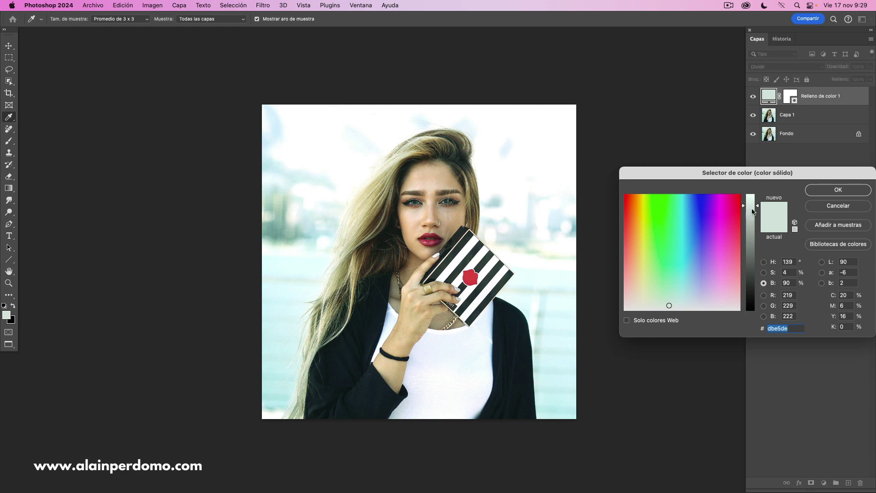
drag(752, 207, 753, 184)
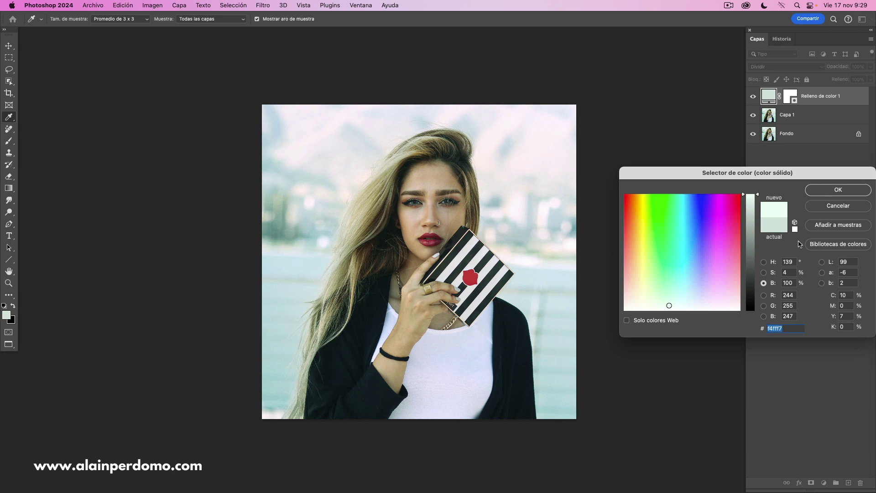
click(763, 262)
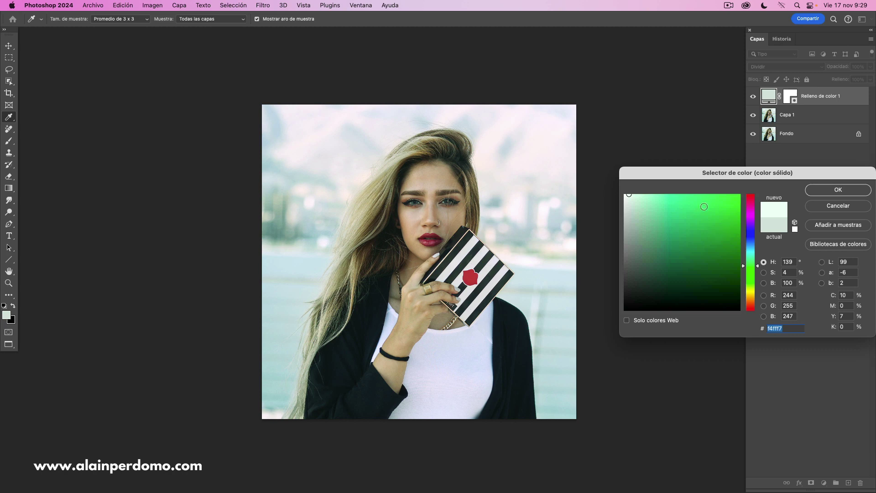
click(831, 191)
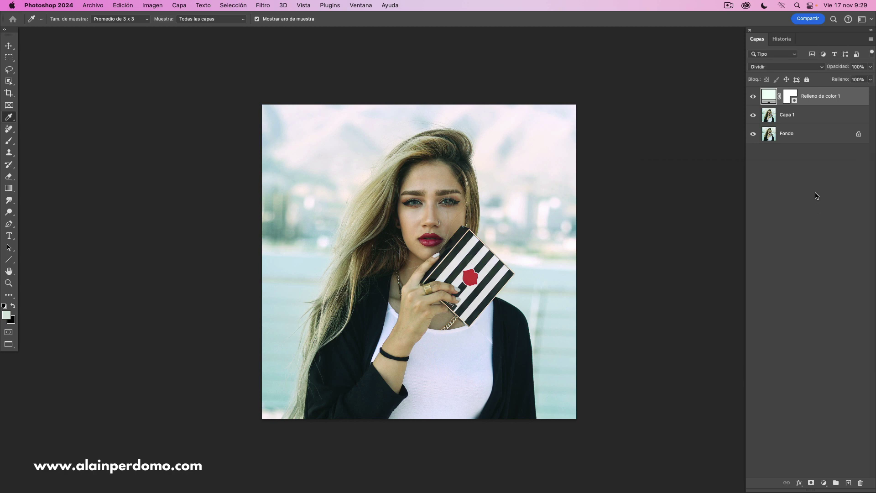
Compare the photo with and without the colour fill layer by repeatedly toggling its visibility
click(753, 98)
click(753, 99)
click(753, 99)
click(753, 99)
click(753, 98)
click(753, 98)
click(753, 99)
click(752, 99)
click(753, 99)
click(753, 98)
Reopen the fill layer's colour and adjust its saturation to about 6% at 100% brightness
double_click(769, 96)
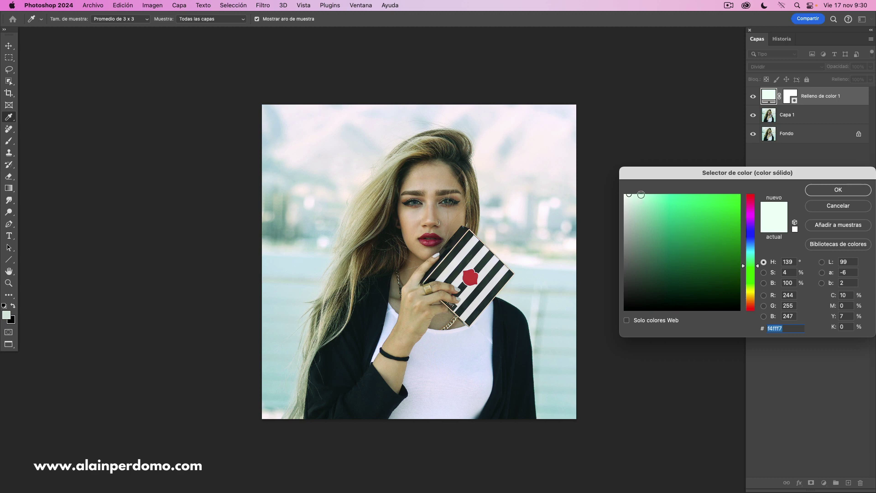
drag(785, 329, 753, 329)
click(777, 329)
drag(786, 327, 745, 327)
click(782, 328)
drag(637, 198, 620, 185)
click(633, 196)
drag(632, 198, 632, 194)
Shift the fill colour's hue to about 161° and compare the photo with and without the fill layer
drag(752, 267, 750, 303)
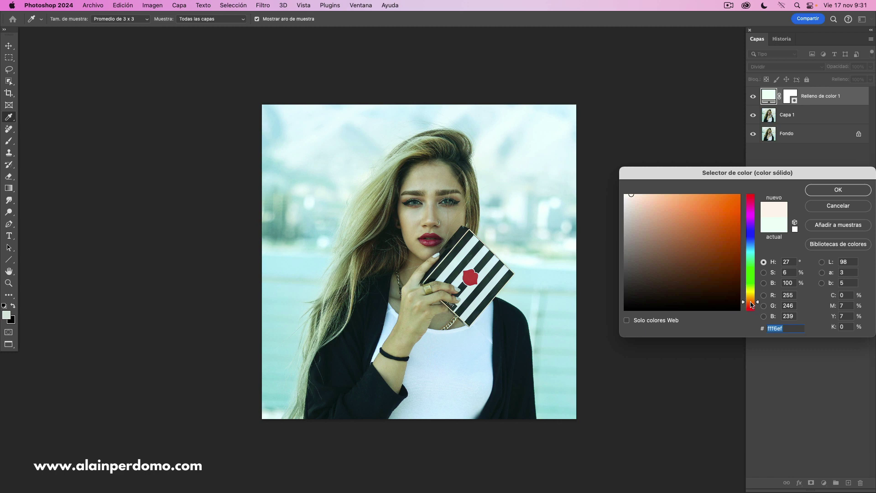
drag(752, 306, 746, 266)
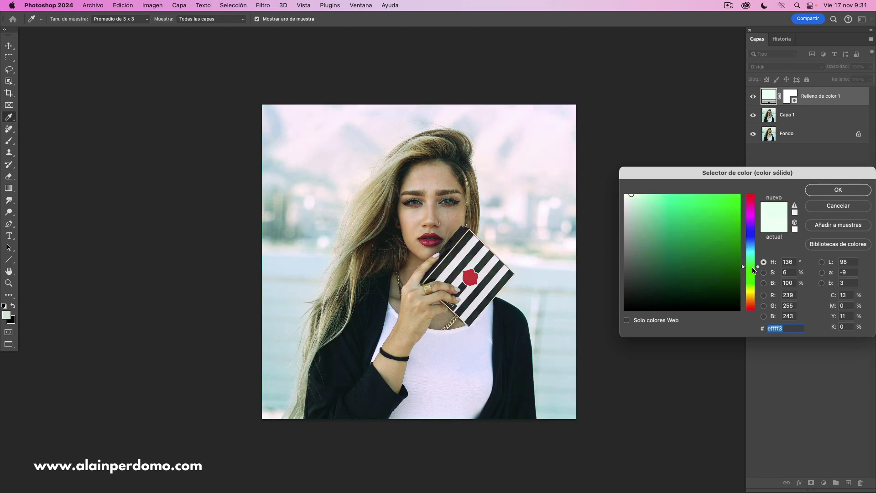
mouse_move(749, 265)
mouse_down()
mouse_move(750, 250)
mouse_move(748, 259)
mouse_up()
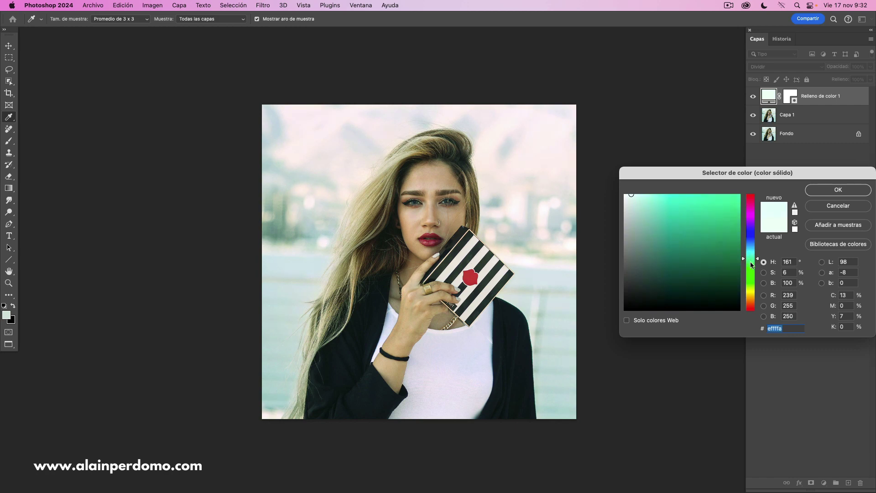
drag(750, 259, 749, 258)
drag(631, 194, 631, 192)
click(828, 194)
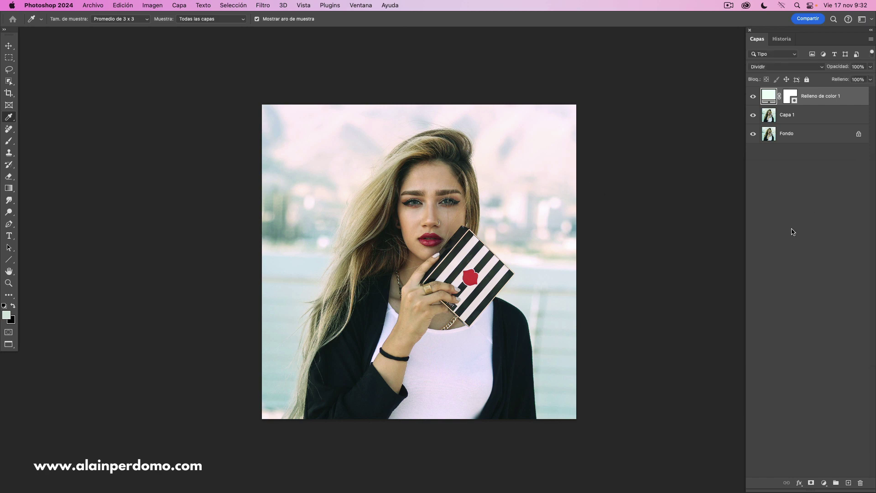
click(752, 97)
click(752, 97)
click(753, 98)
click(753, 98)
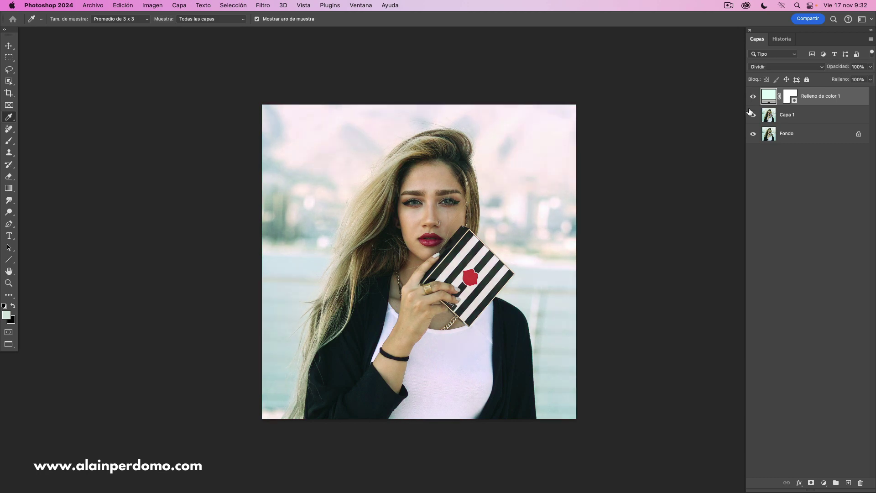